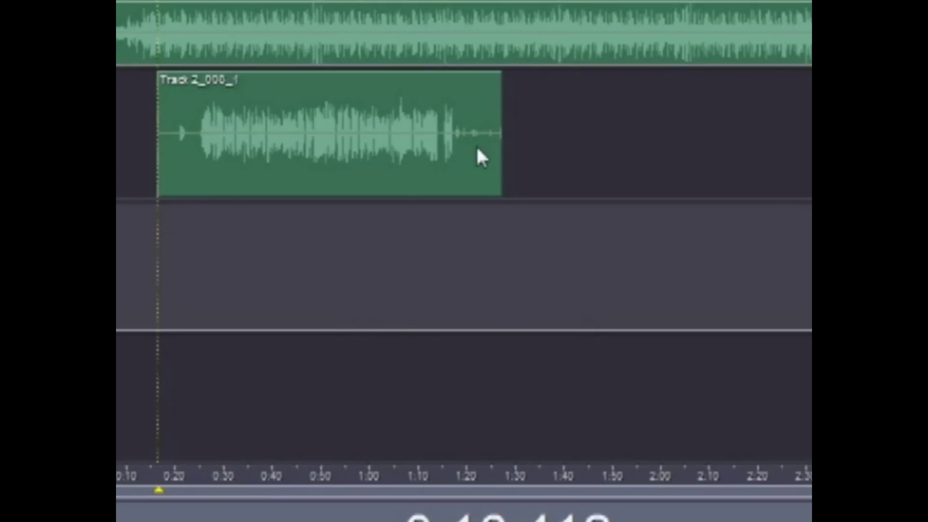
# Review the vocal from the start, confirm Record Devices, and open Track 2_000_1 in Edit View.
pyautogui.press('Home')
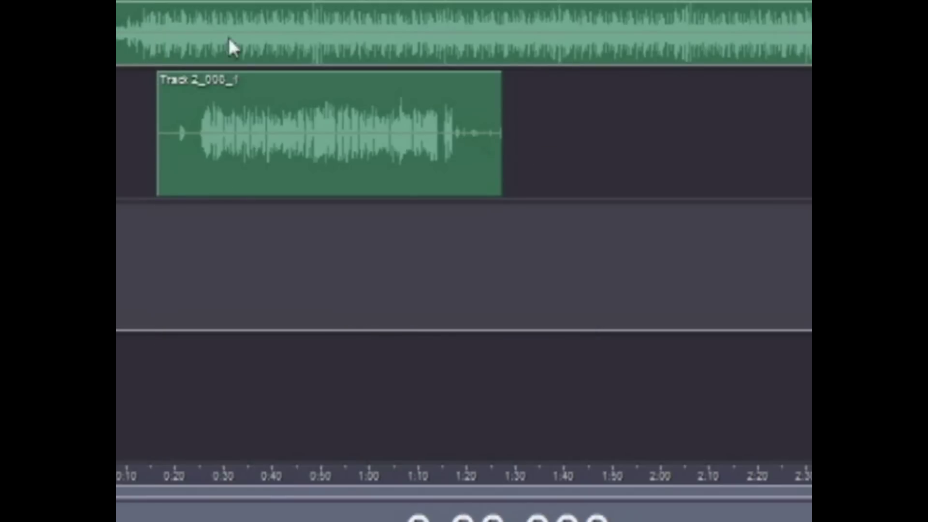
pyautogui.click(200, 191)
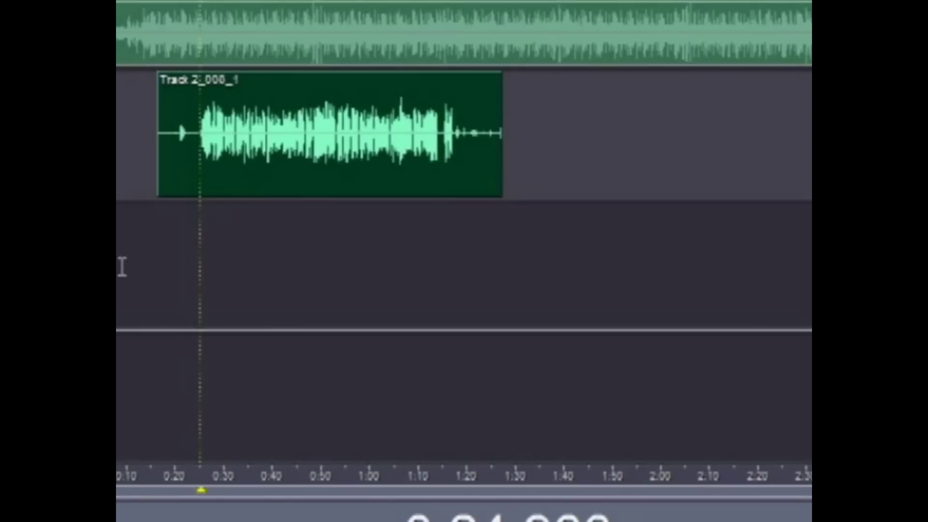
pyautogui.press('Home')
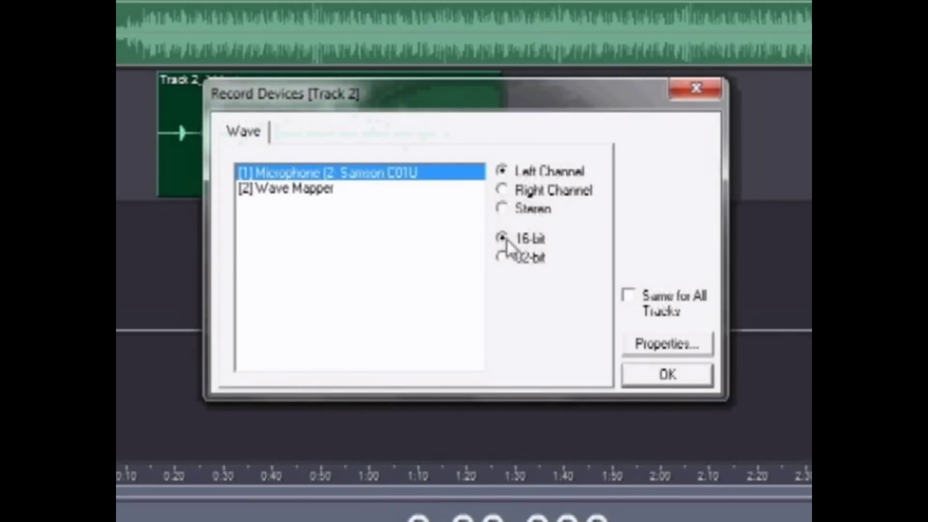
pyautogui.click(667, 376)
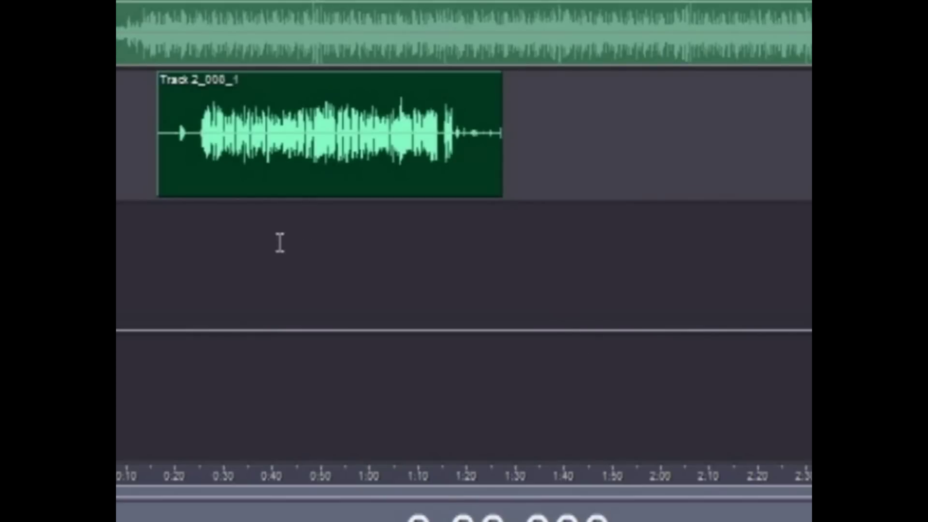
pyautogui.click(199, 168)
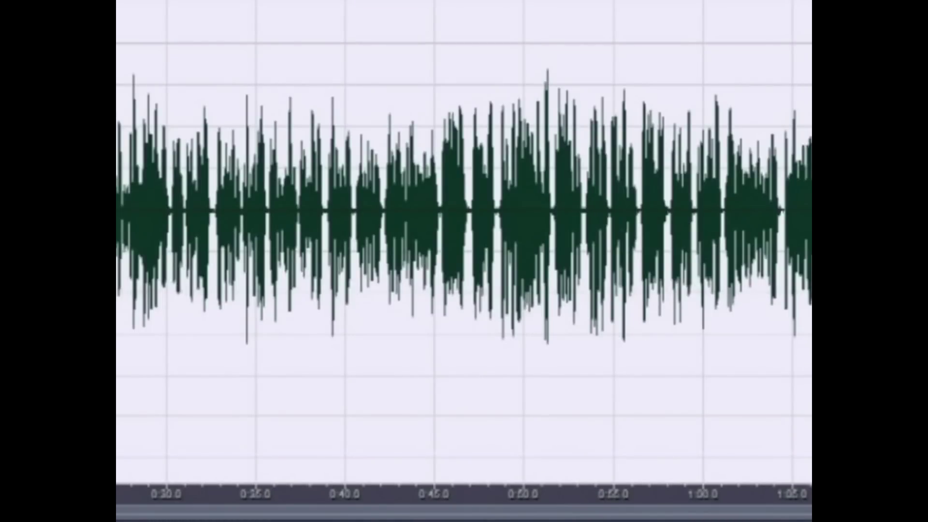
# Convert the vocal clip to 44100 Hz, 16-bit stereo with Convert Sample Type (F11).
pyautogui.press('F11')
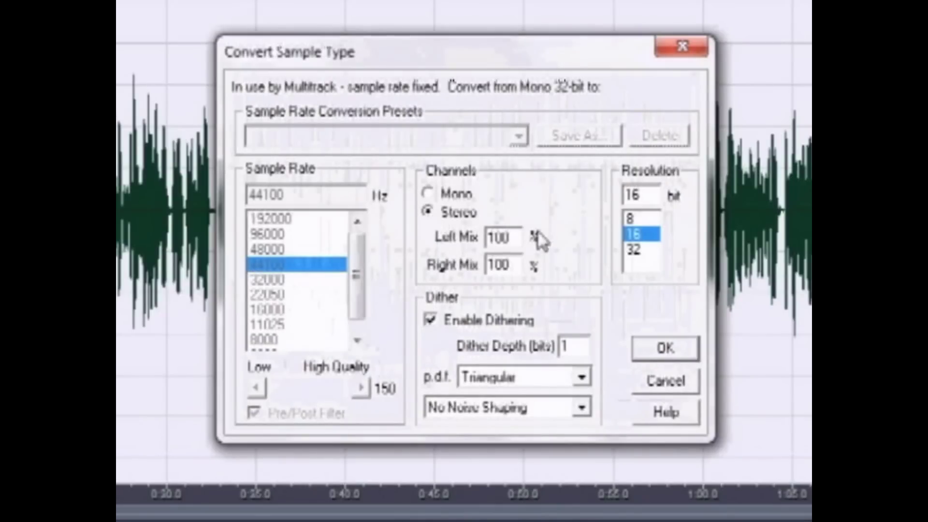
pyautogui.click(666, 354)
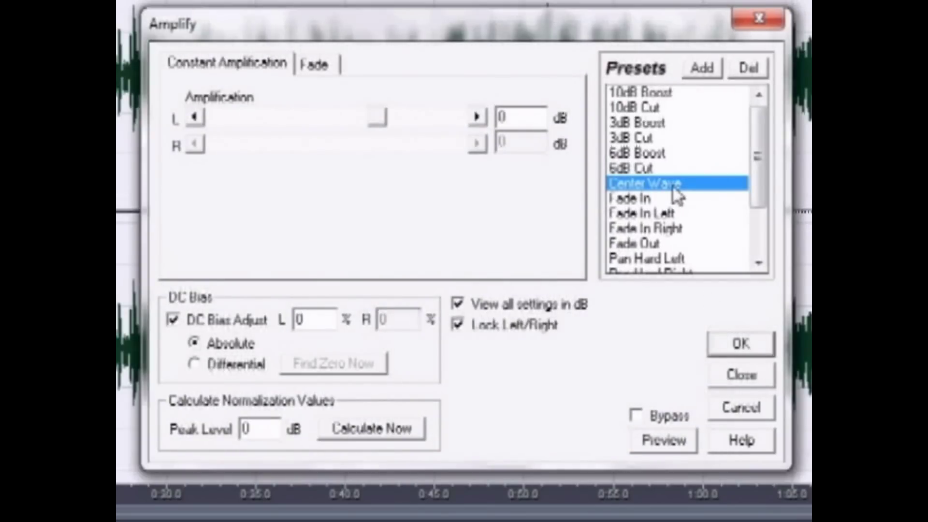
# Apply the Amplify effect's Center Wave preset to the stereo vocal.
pyautogui.click(739, 344)
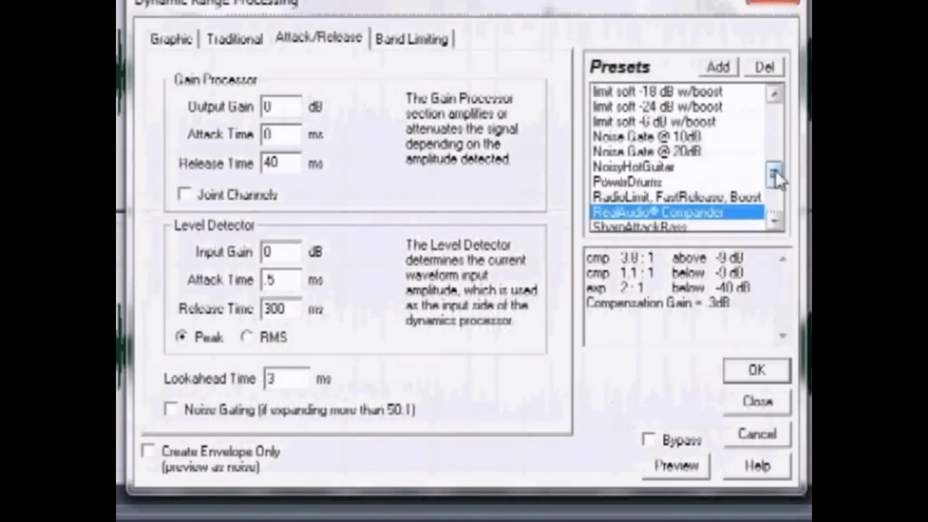
# Compress the vocal with the Classic SoftKnee dynamics preset.
pyautogui.moveTo(775, 169); pyautogui.dragTo(752, 116)
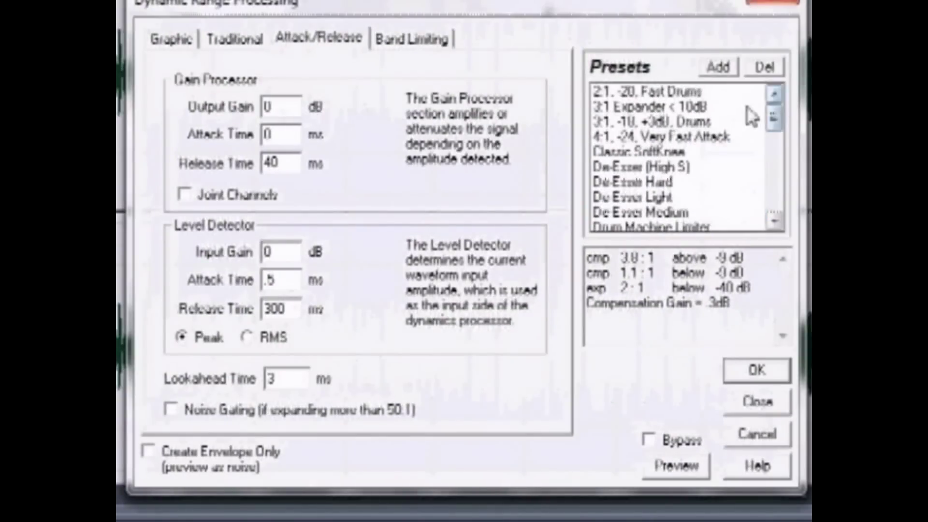
pyautogui.click(662, 150)
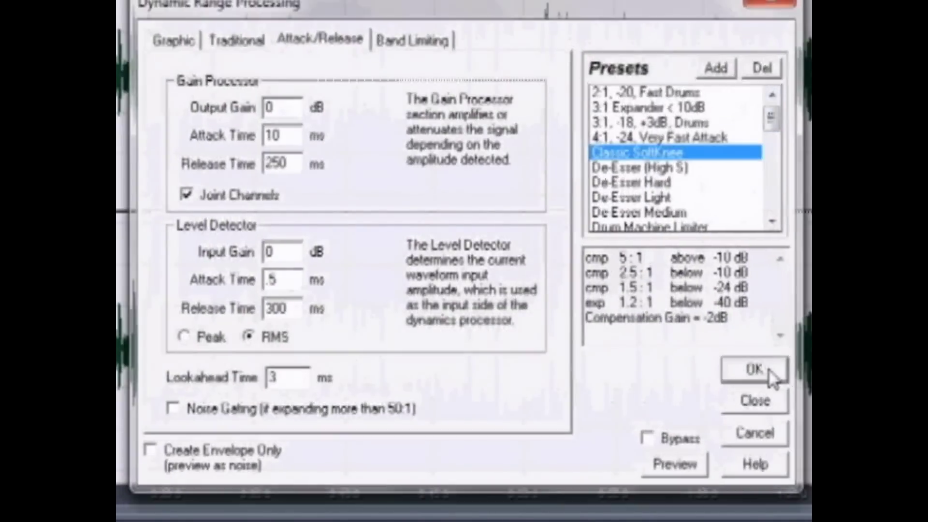
pyautogui.click(769, 371)
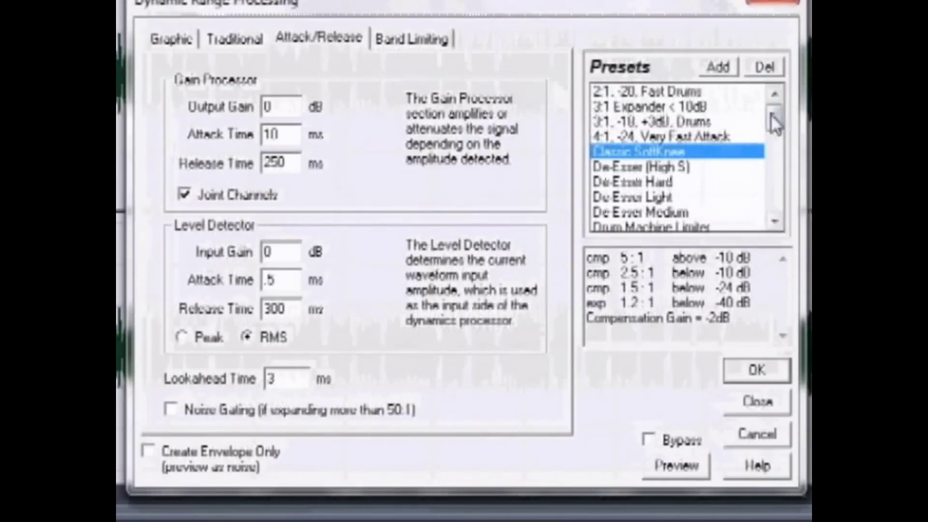
# Compress the vocal again with the RealAudio Compander preset.
pyautogui.moveTo(770, 114); pyautogui.dragTo(771, 220)
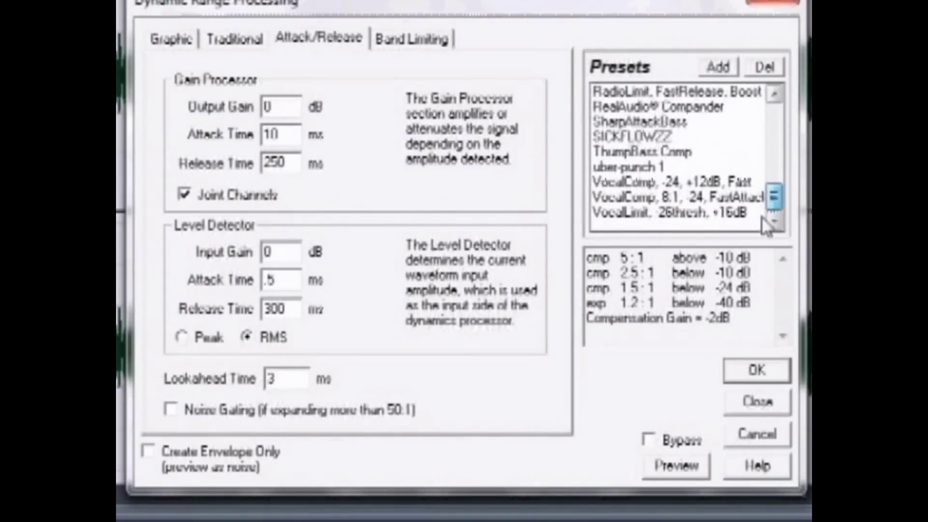
pyautogui.click(674, 108)
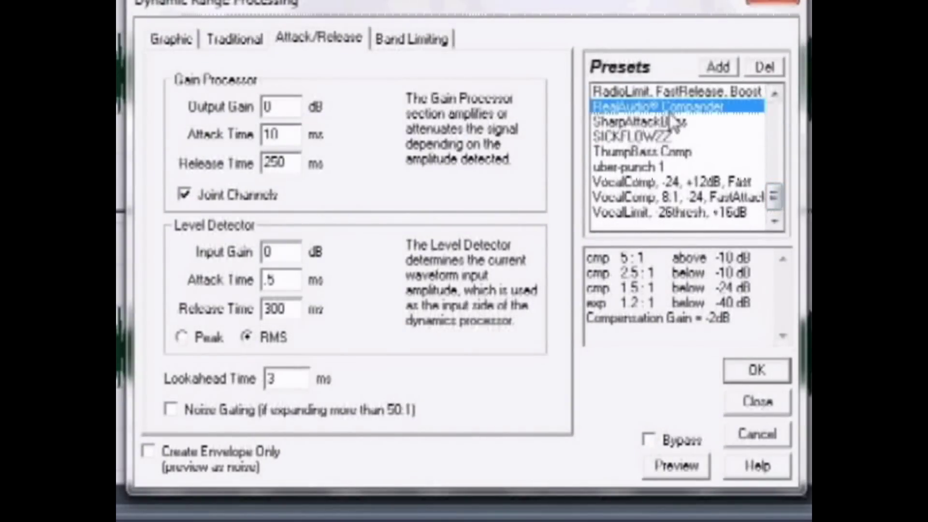
pyautogui.click(766, 372)
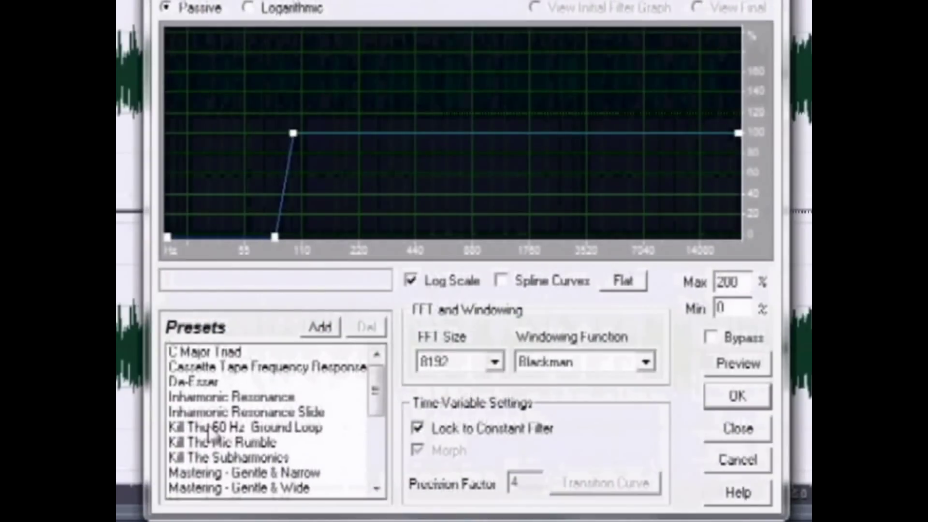
# Apply the De-Esser FFT filter curve, then the Kill The Mic Rumble curve, to the vocal.
pyautogui.click(213, 383)
pyautogui.click(737, 396)
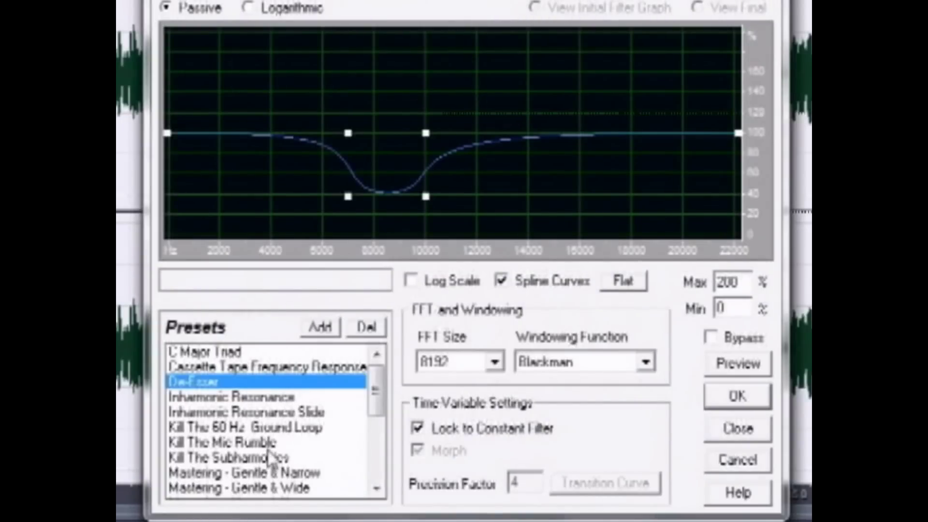
pyautogui.click(269, 444)
pyautogui.click(738, 396)
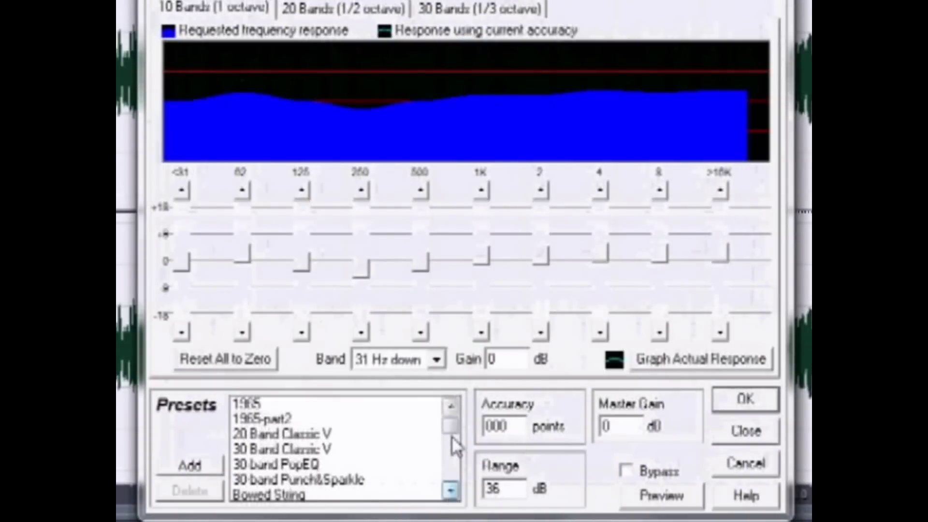
# Equalize the vocal with the premaster EQ Graphic Equalizer preset shown as 10 bands.
pyautogui.moveTo(452, 436); pyautogui.dragTo(450, 466)
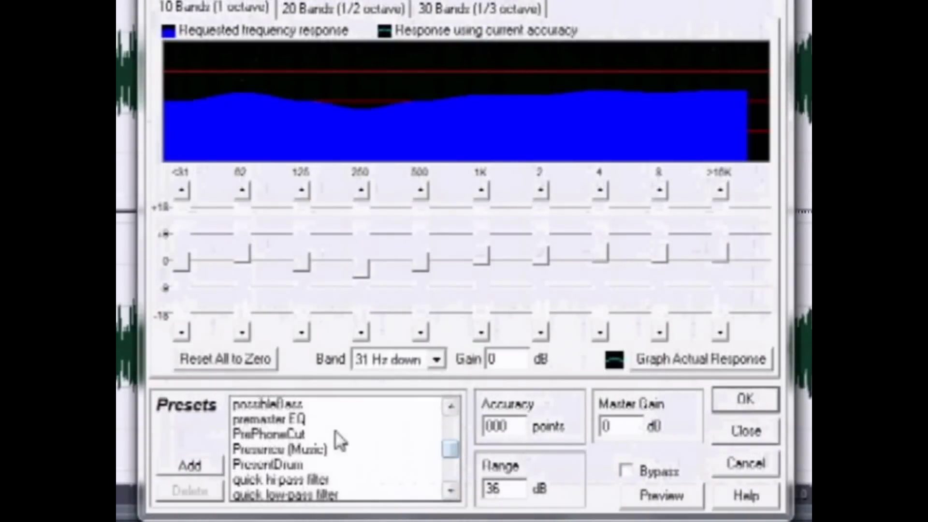
pyautogui.click(309, 418)
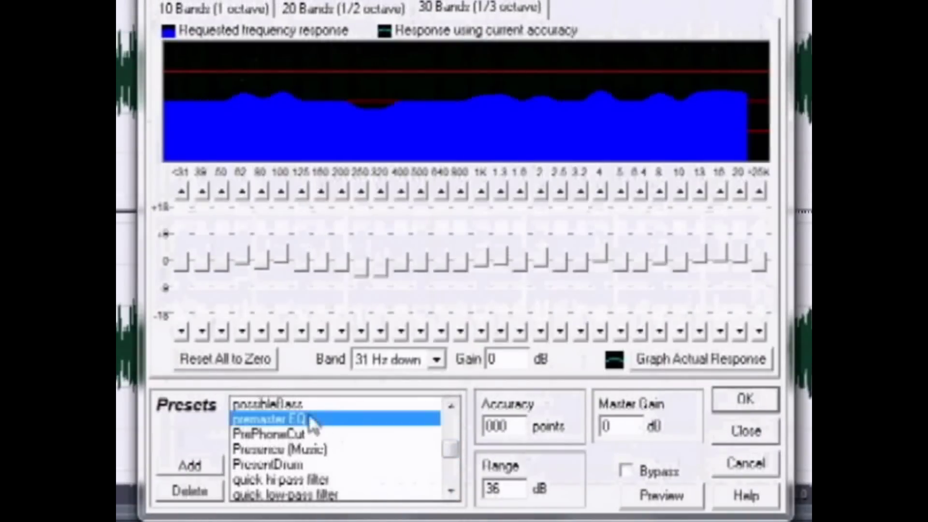
pyautogui.click(213, 10)
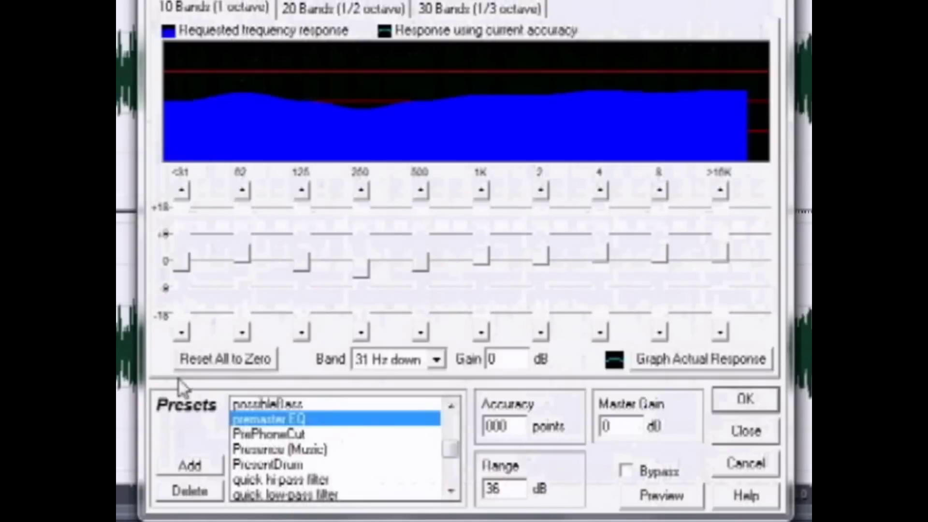
pyautogui.click(720, 400)
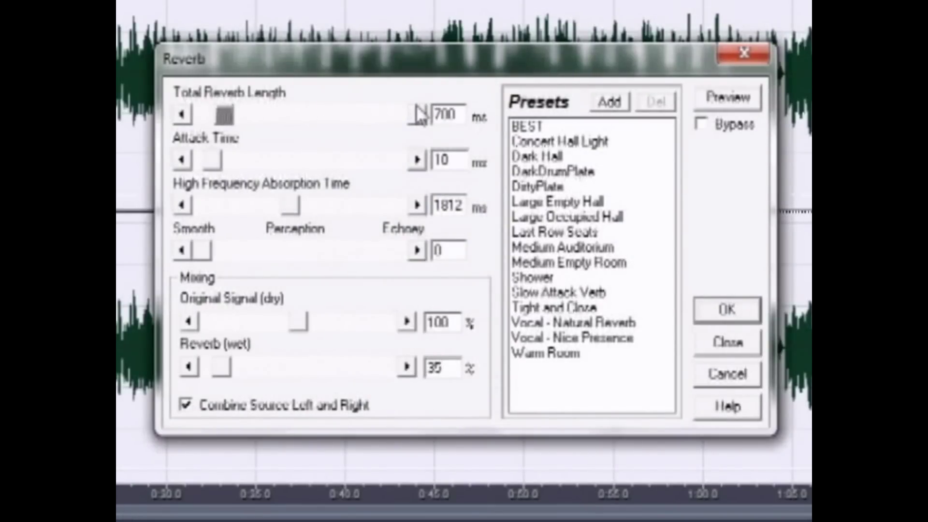
# Apply 700 ms reverb with 10 ms attack, 100% dry and 35% wet signal.
pyautogui.doubleClick(464, 159)
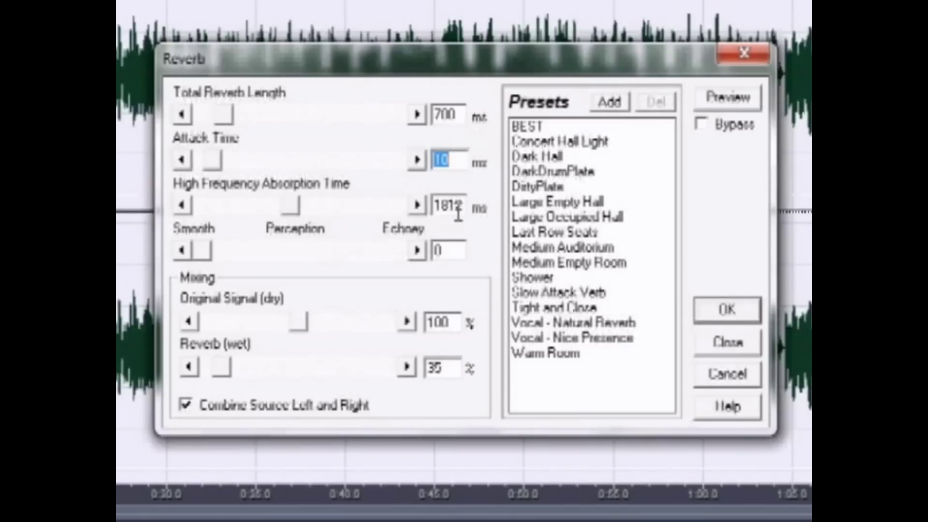
pyautogui.doubleClick(458, 207)
pyautogui.doubleClick(464, 250)
pyautogui.doubleClick(452, 323)
pyautogui.doubleClick(455, 368)
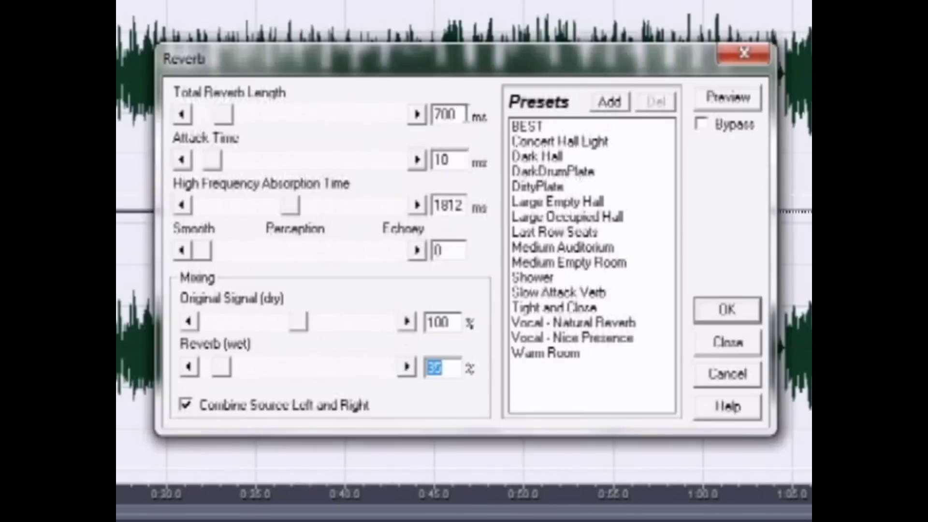
pyautogui.click(716, 312)
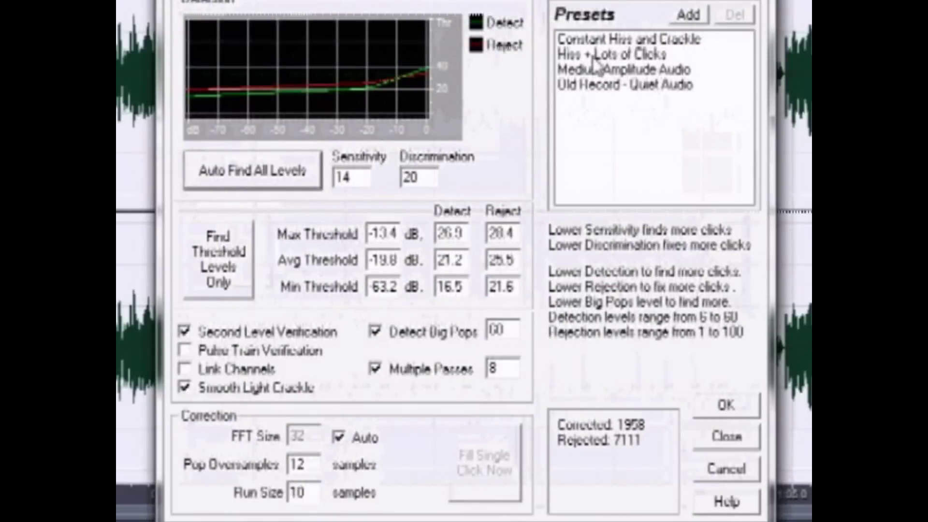
# Remove clicks and pops using the Hiss + Lots of Clicks preset with auto-found threshold levels.
pyautogui.click(595, 55)
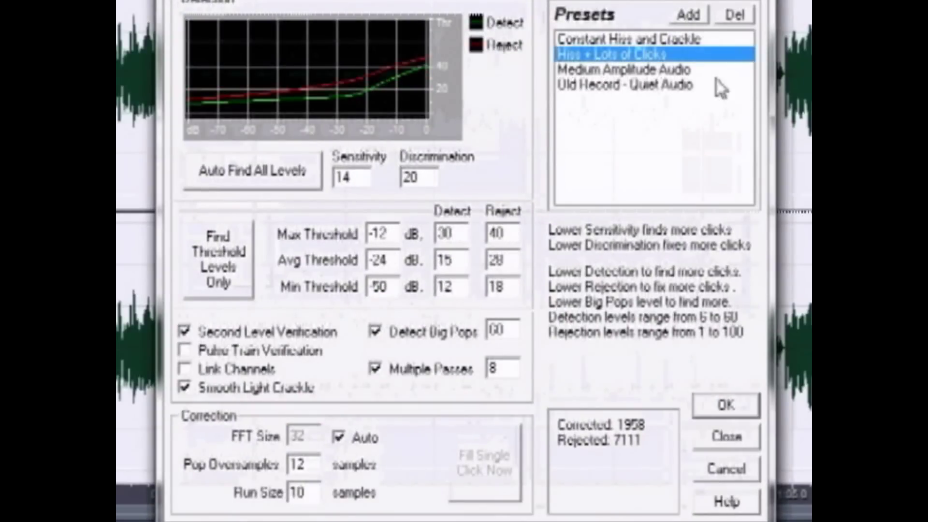
pyautogui.click(279, 176)
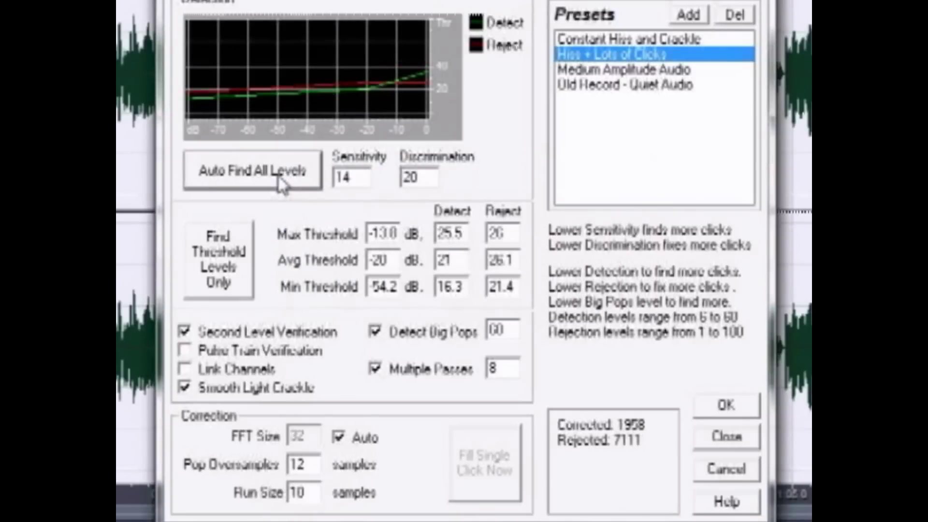
pyautogui.click(737, 408)
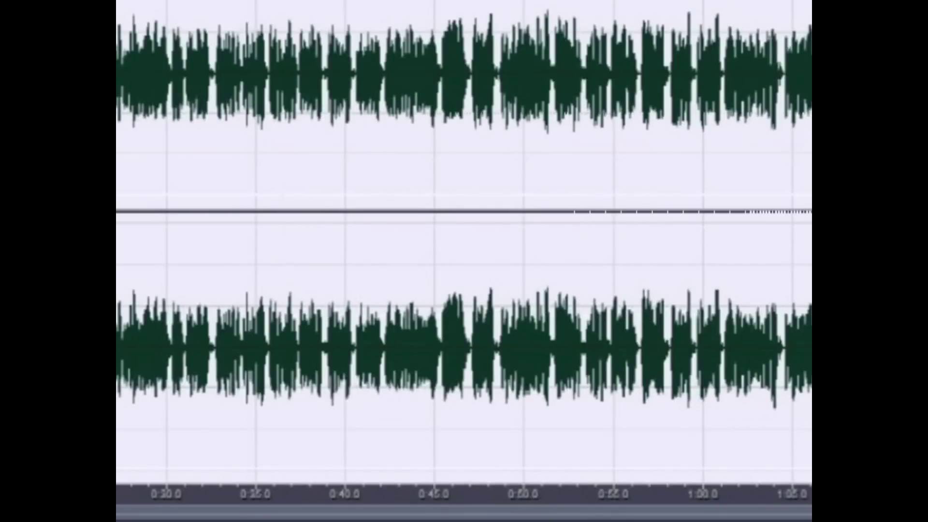
# Clear the selection on the processed vocal waveform with Escape.
pyautogui.press('Escape')
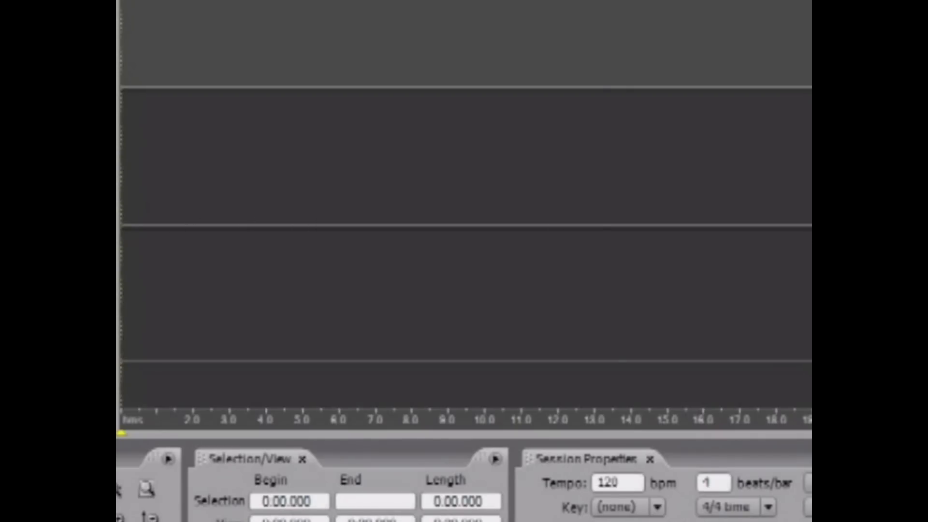
# Import the mp3 file from the file list into the multitrack session.
pyautogui.hotkey('ctrl', 'o')
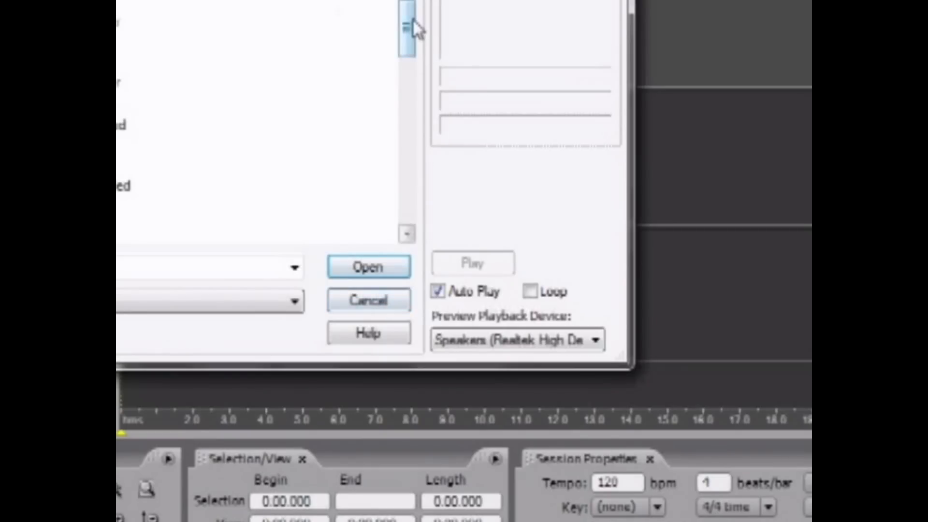
pyautogui.moveTo(413, 20); pyautogui.dragTo(398, 178)
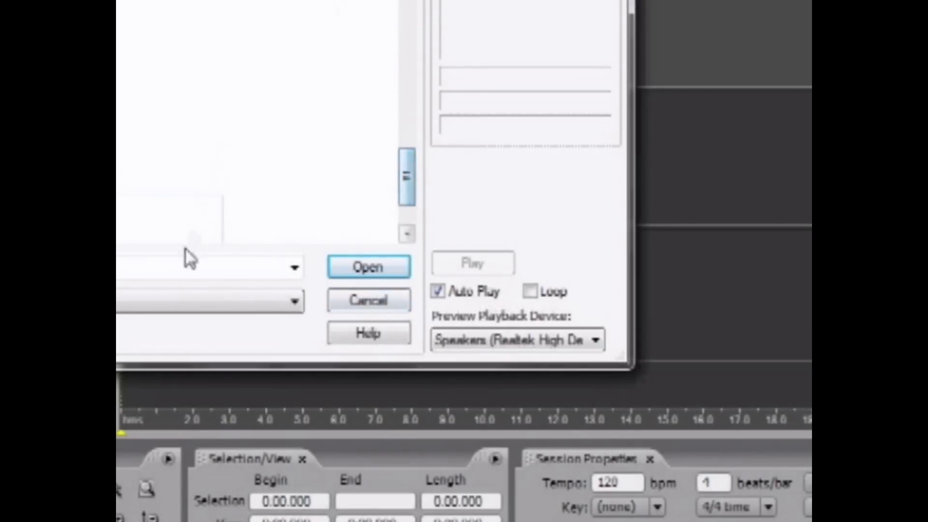
pyautogui.click(186, 269)
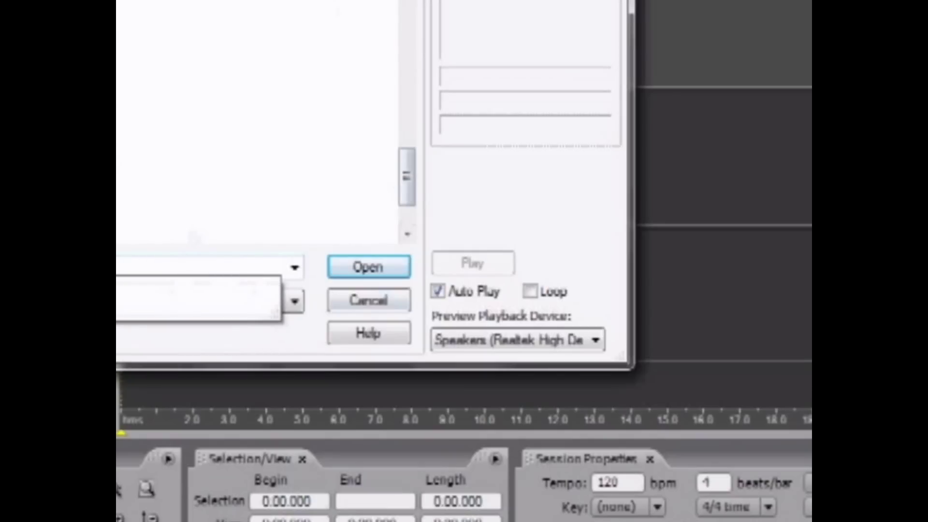
pyautogui.click(359, 266)
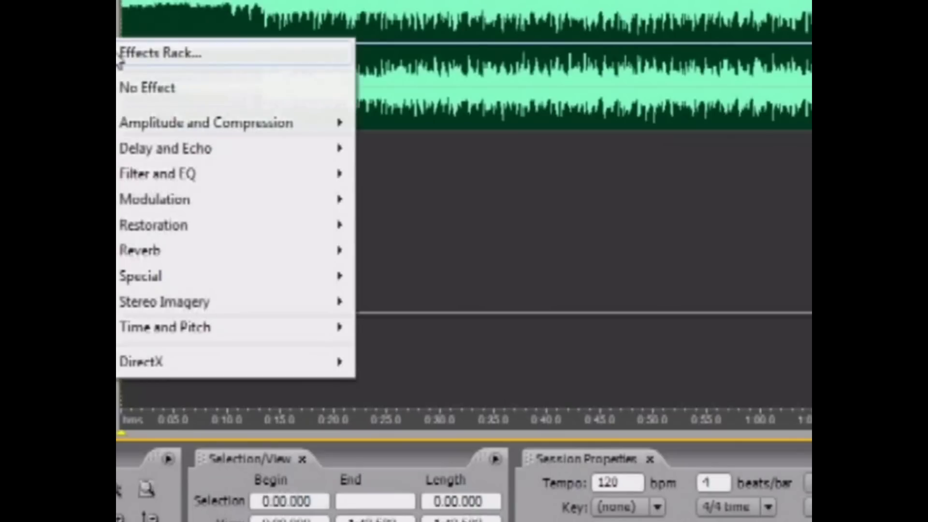
# Insert iZotope Ozone 4 from DirectX into the top track's effects rack.
pyautogui.click(136, 56)
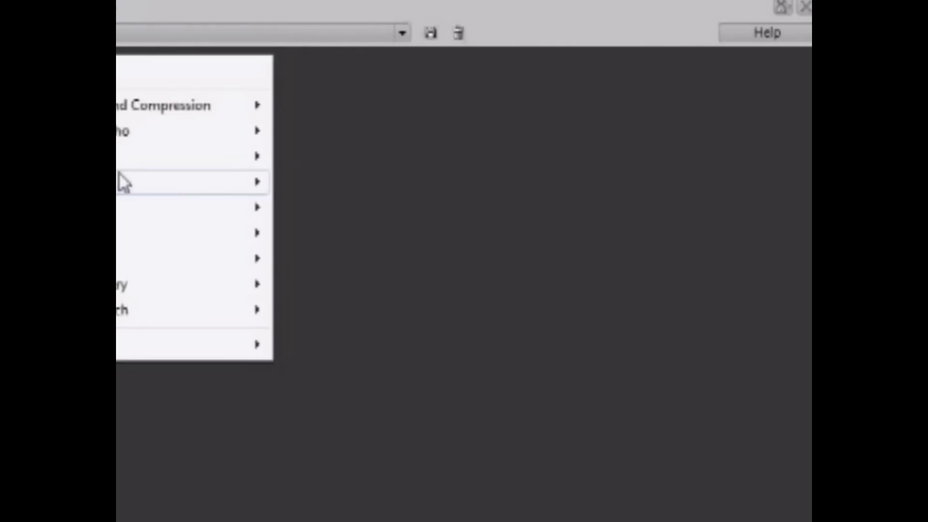
pyautogui.moveTo(218, 344)
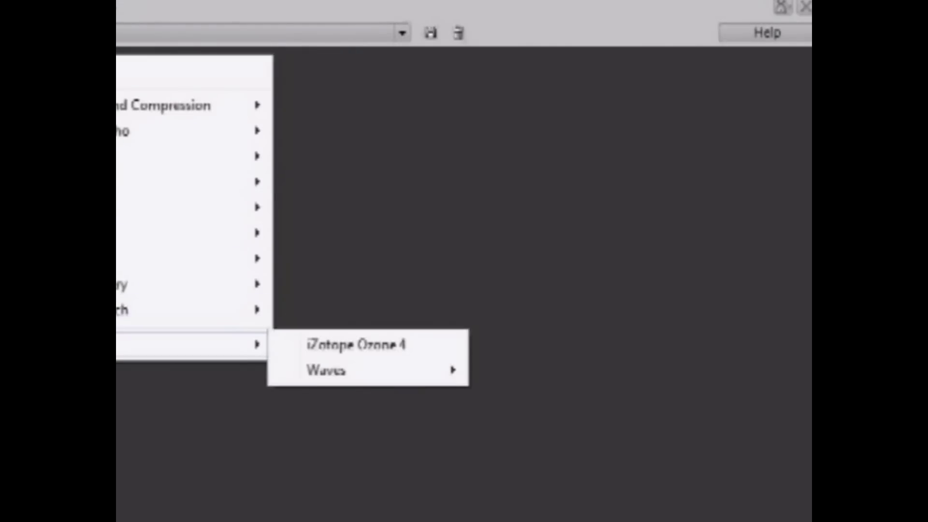
pyautogui.click(340, 348)
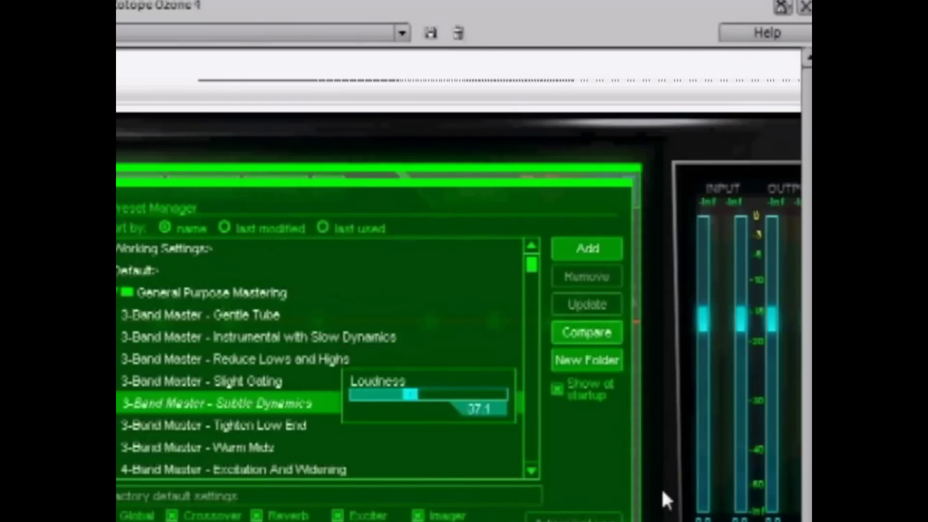